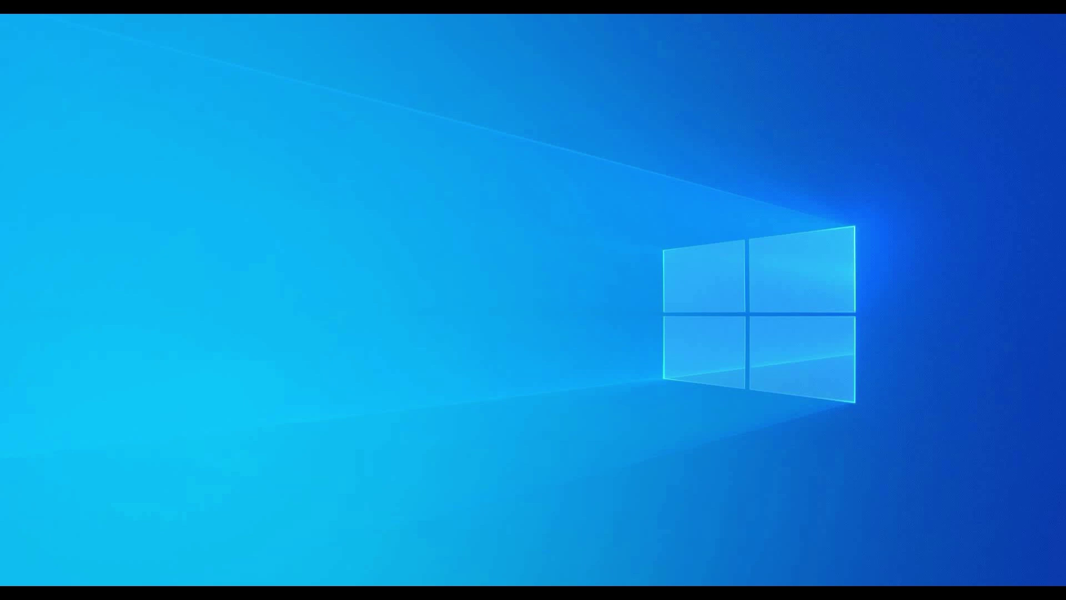
Step: Choose the 'OrCAD PCB Designer Professional w/PSpice and CIS' product suite at launch
click(506, 279)
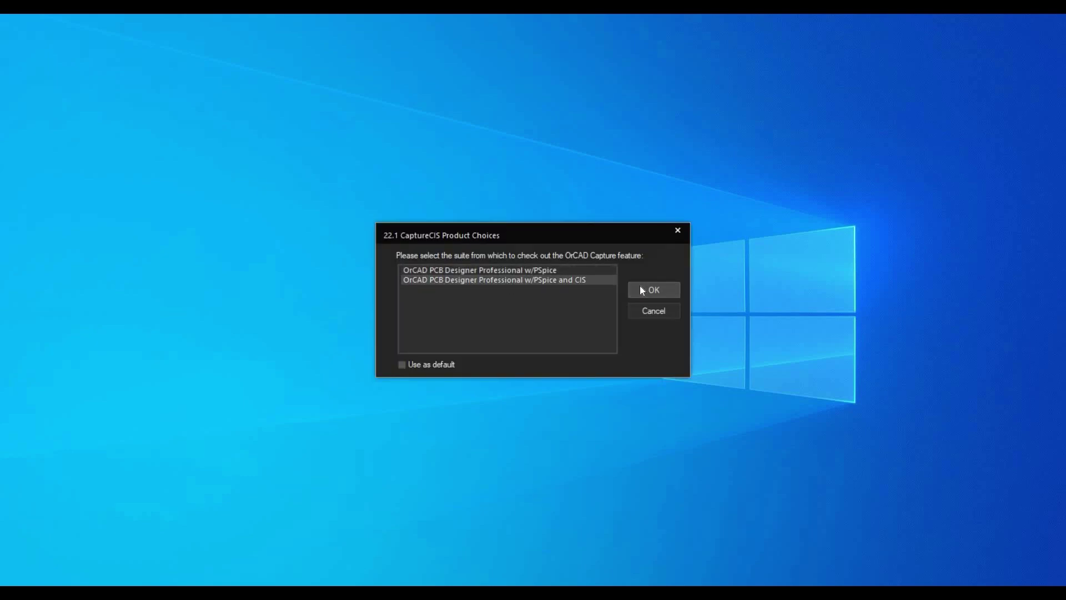
Step: Confirm the suite choice and open the Buffer_Circuit.opj project
click(640, 285)
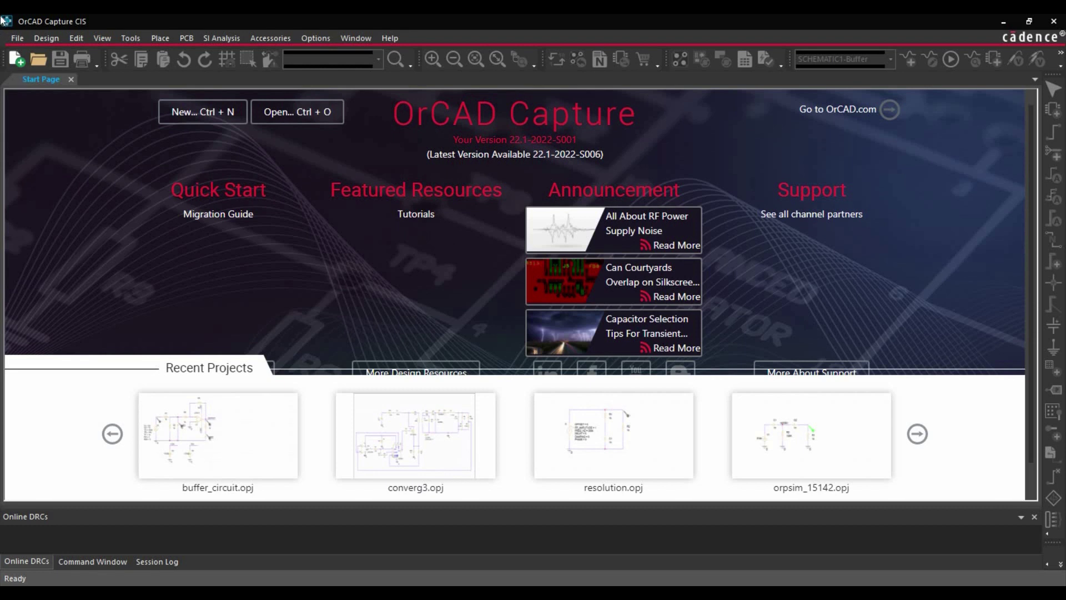
click(16, 37)
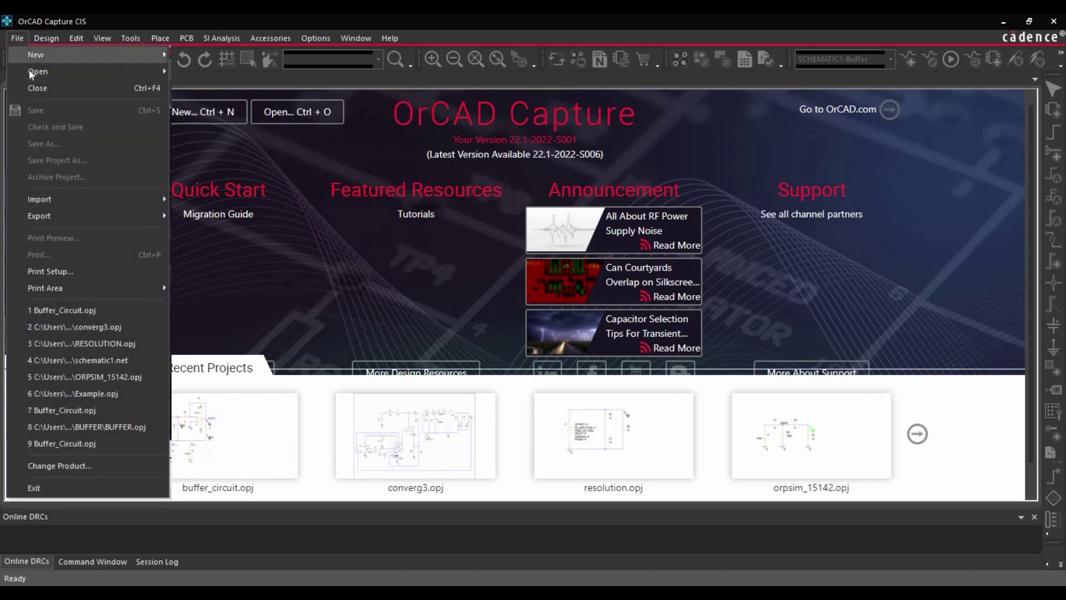
mouse_move(39, 71)
click(186, 87)
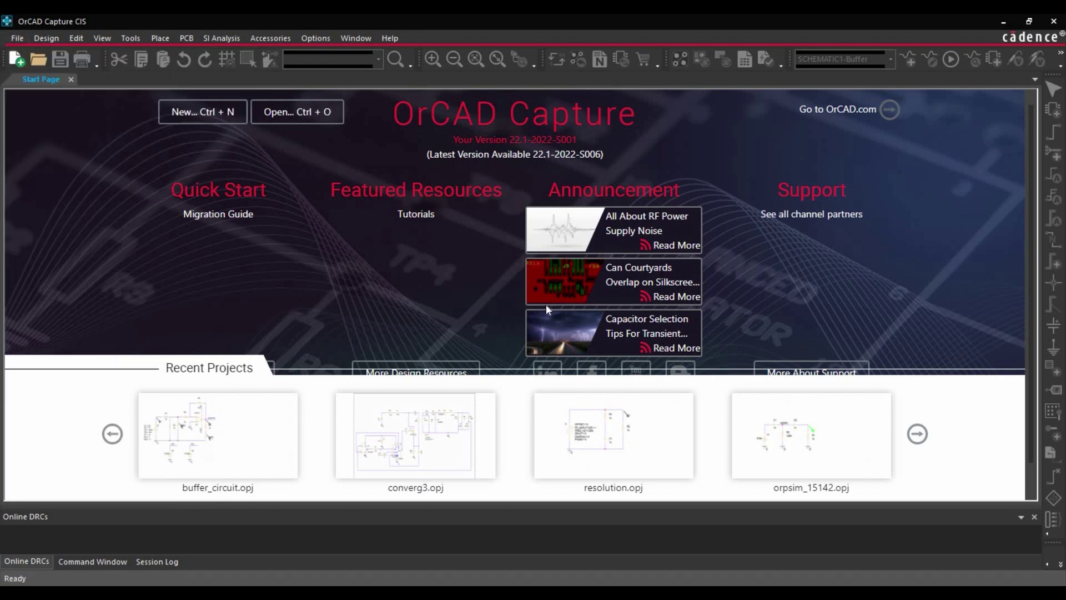
click(460, 250)
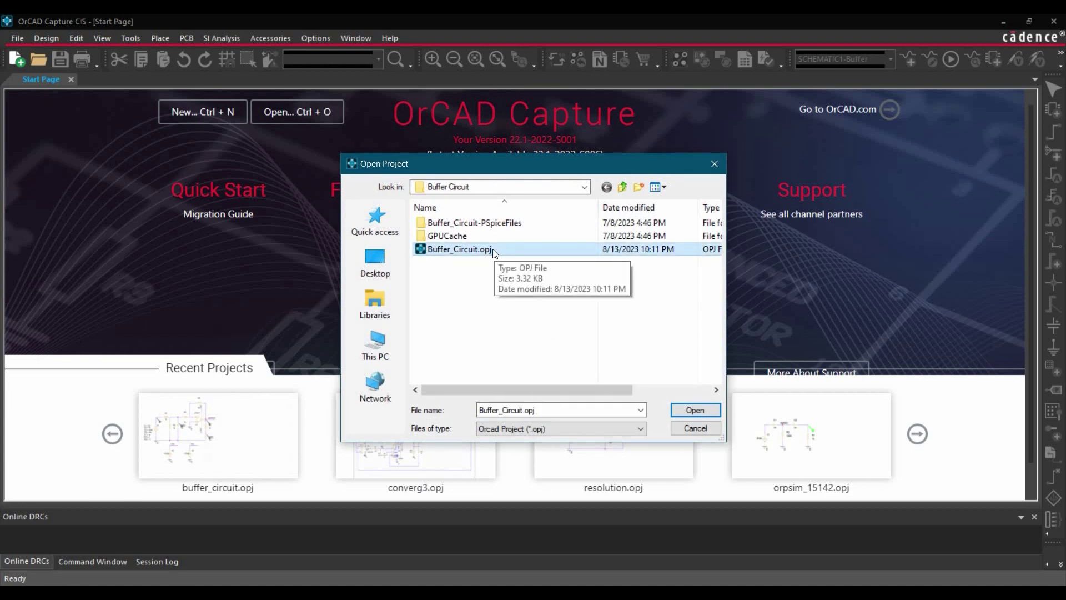
click(694, 409)
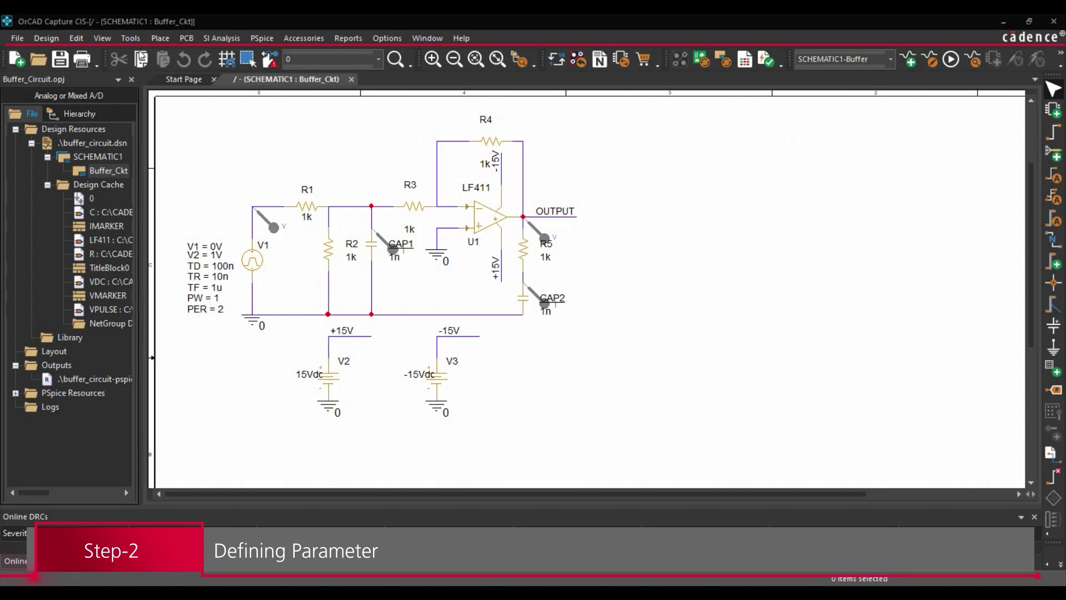
Step: Place a PARAM part, found by searching 'Param', right of the buffer circuit, then end placement
click(161, 38)
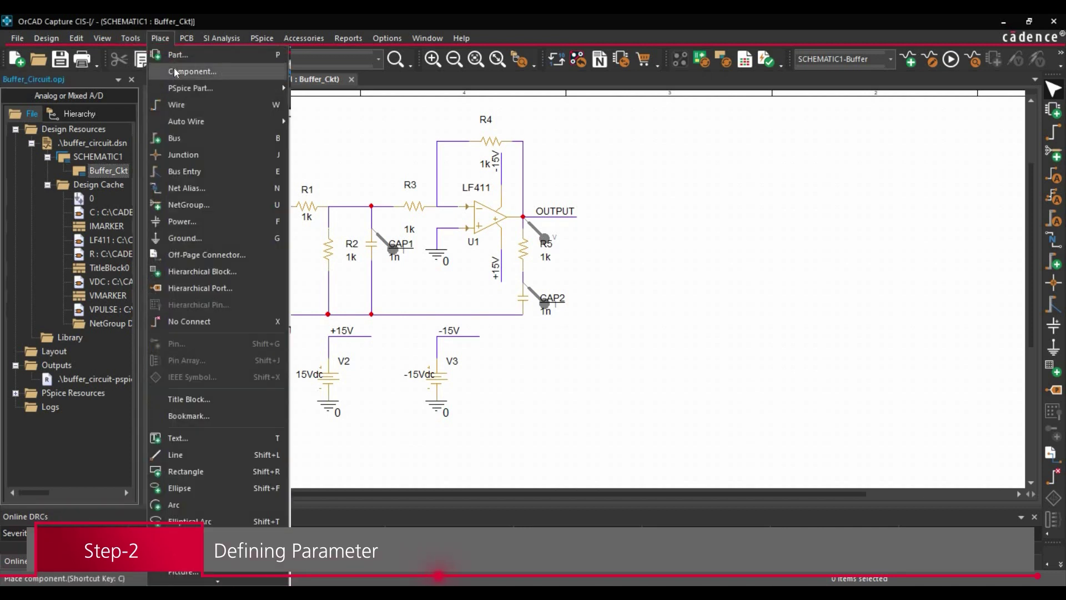
click(174, 70)
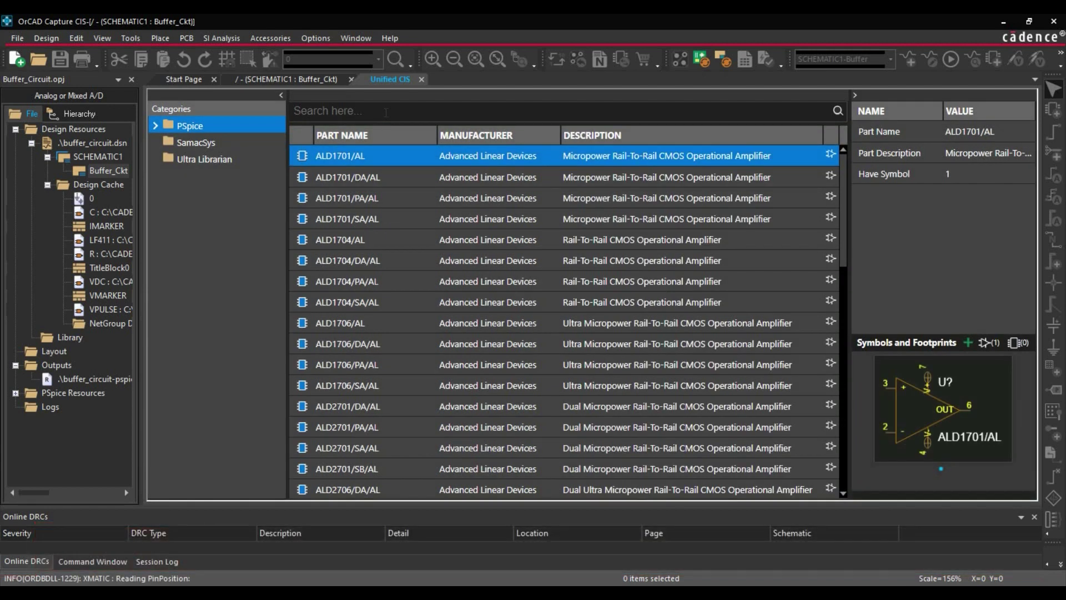
text(Param)
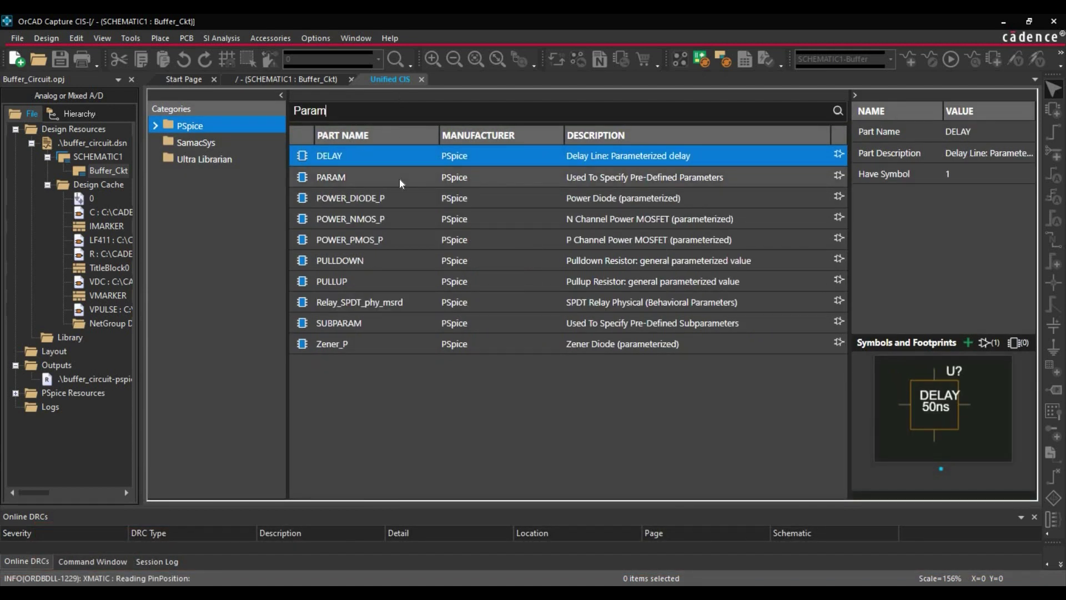
click(400, 177)
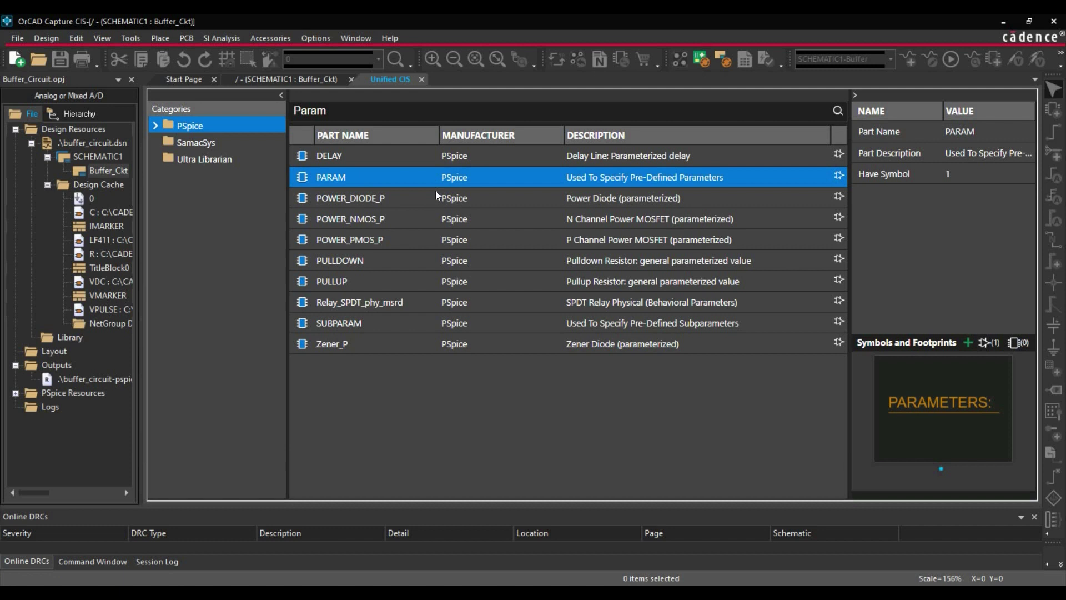
click(418, 193)
click(667, 167)
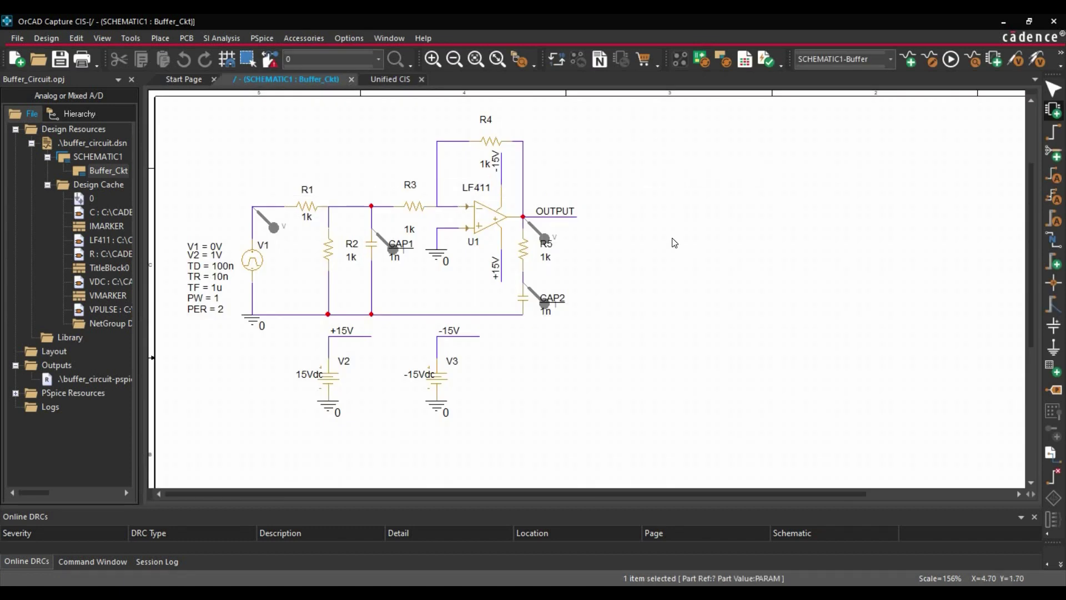
right_click(656, 215)
click(677, 225)
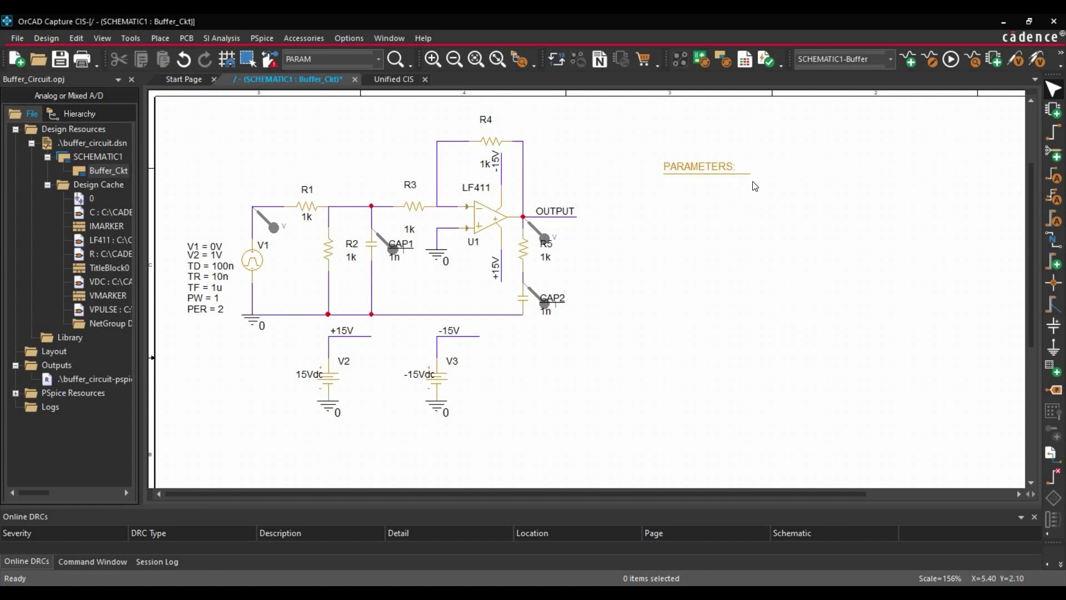
Step: Add a new property named CVAL with value 1n to the PARAMETERS block
double_click(705, 170)
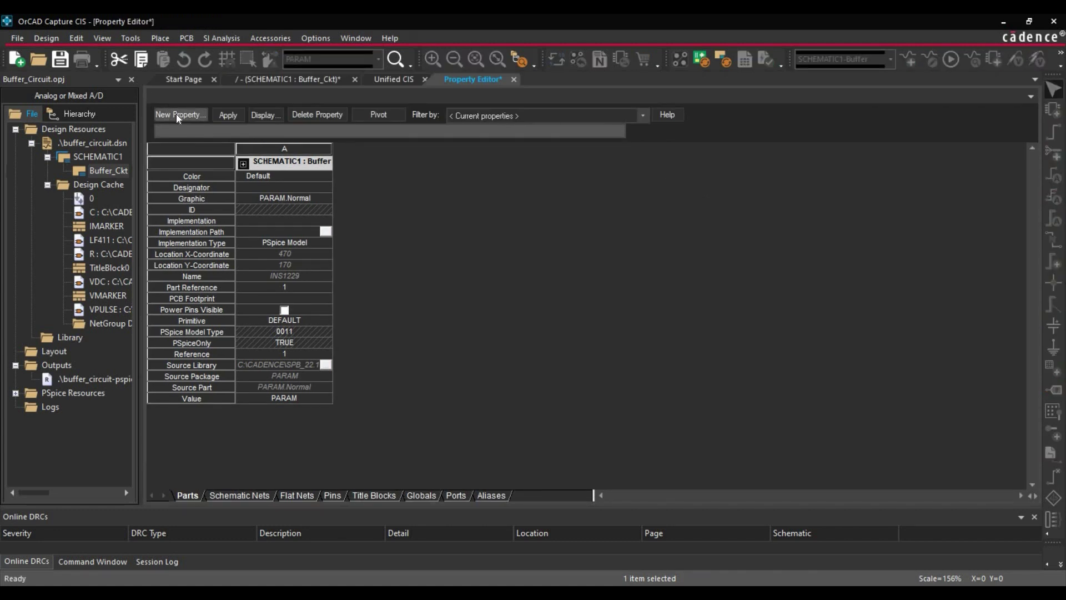
click(176, 114)
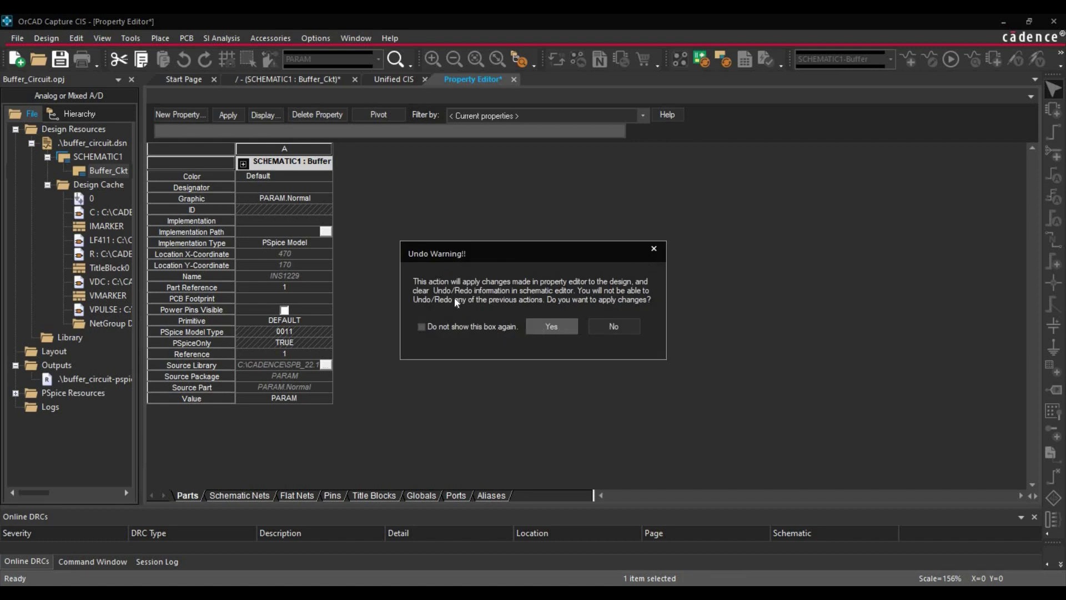
click(548, 326)
text(CV)
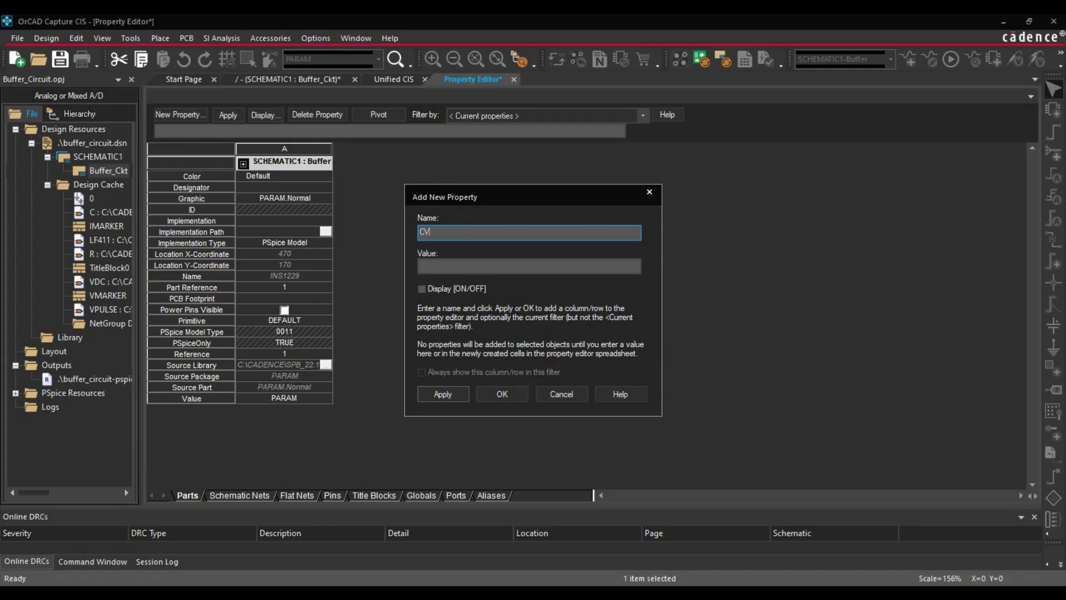
text(AL)
click(493, 267)
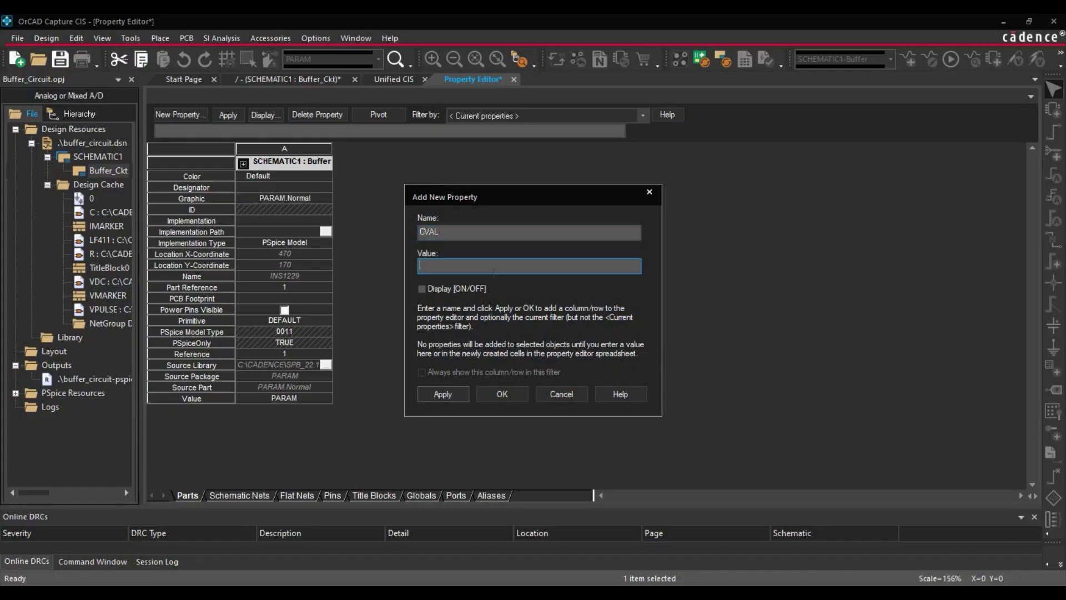
text(1n)
click(461, 392)
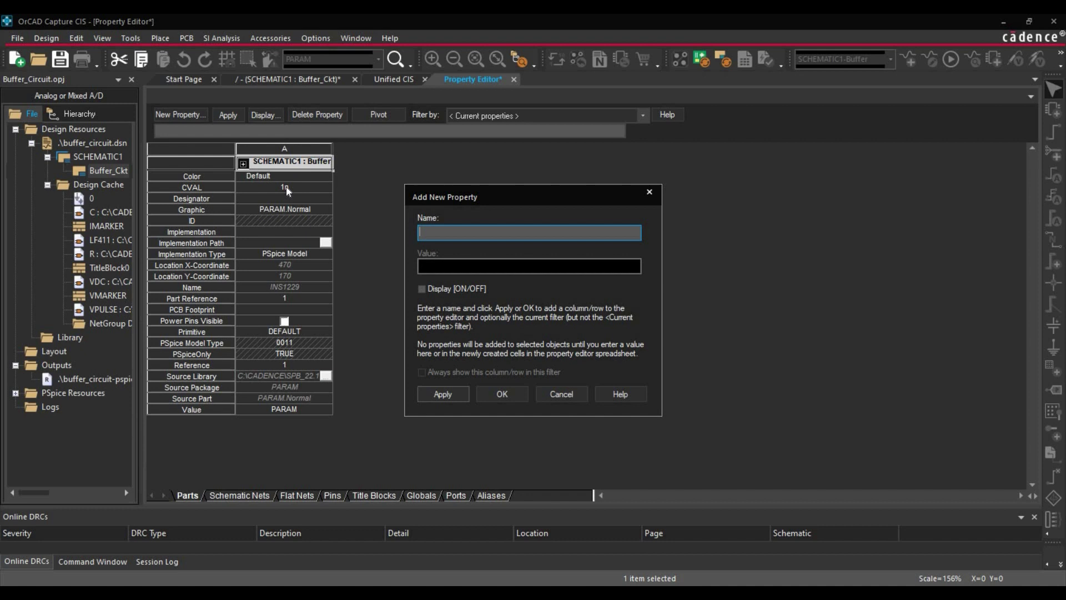
Step: Set the CVAL property's display to Name and Value
click(550, 397)
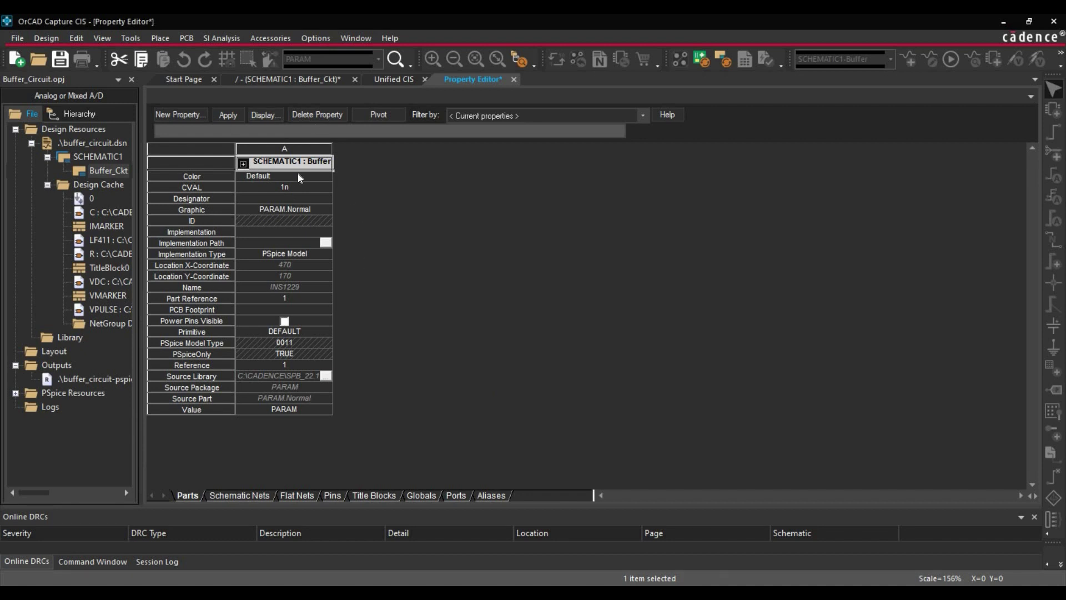
click(207, 190)
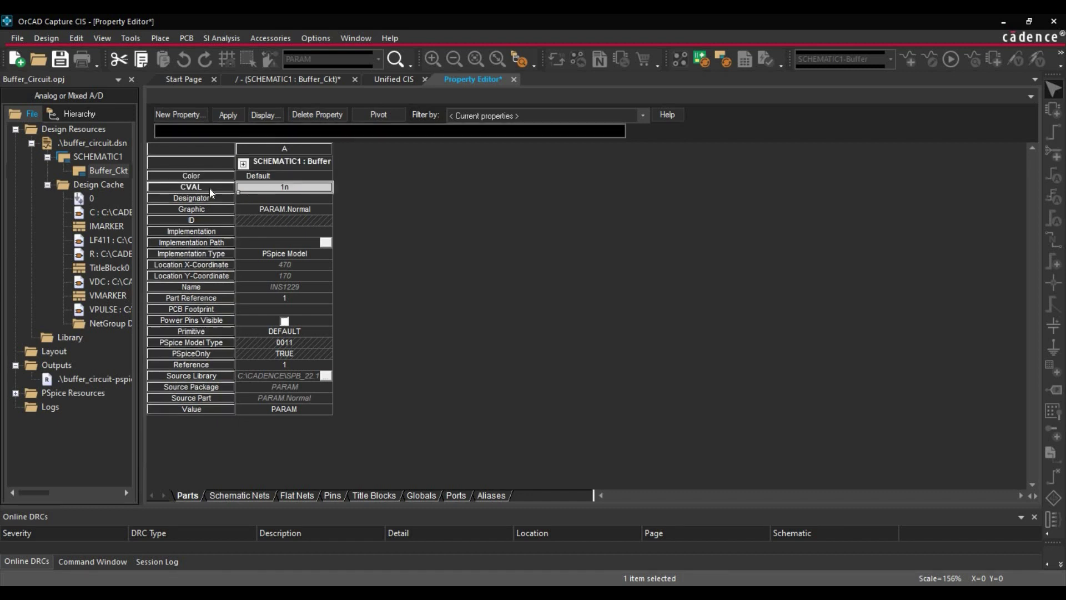
right_click(209, 188)
click(248, 305)
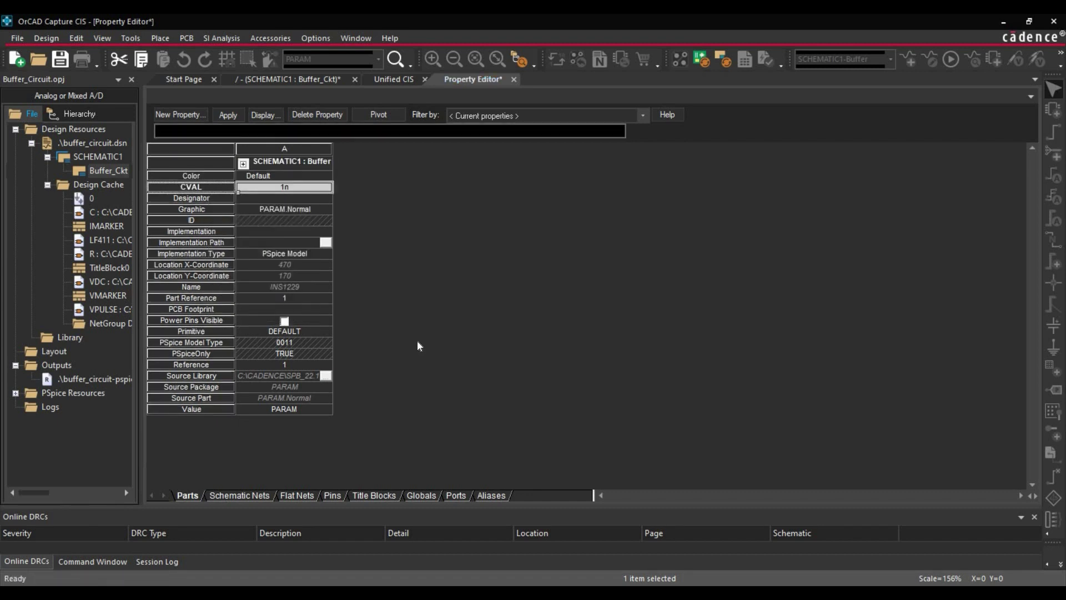
click(443, 301)
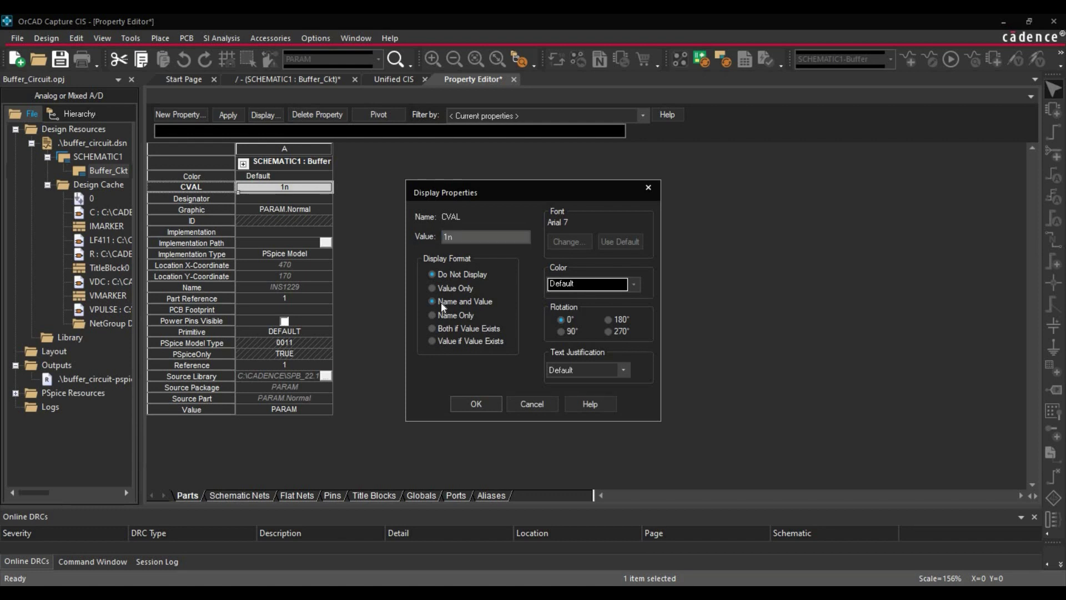
click(466, 406)
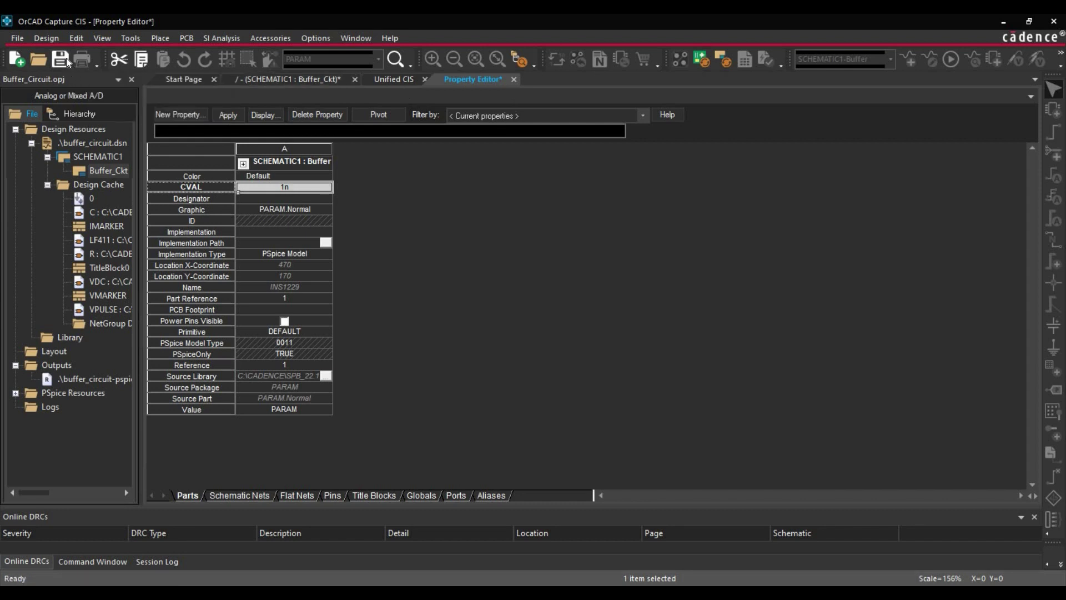
Step: Close the Property Editor to show CVAL = 1n, and open CAP2's 1n value properties
click(513, 79)
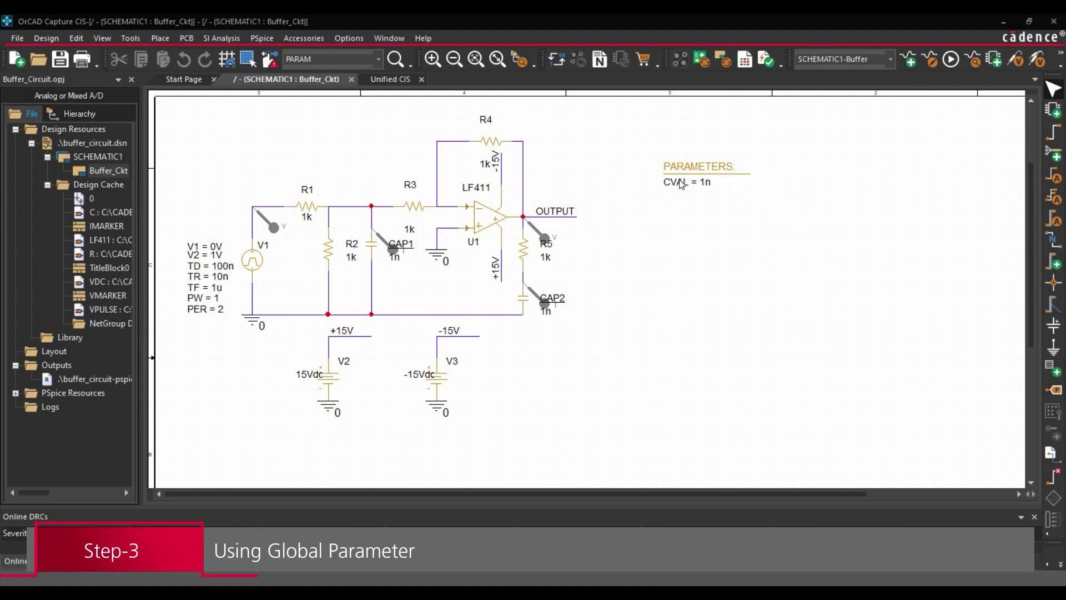
double_click(547, 315)
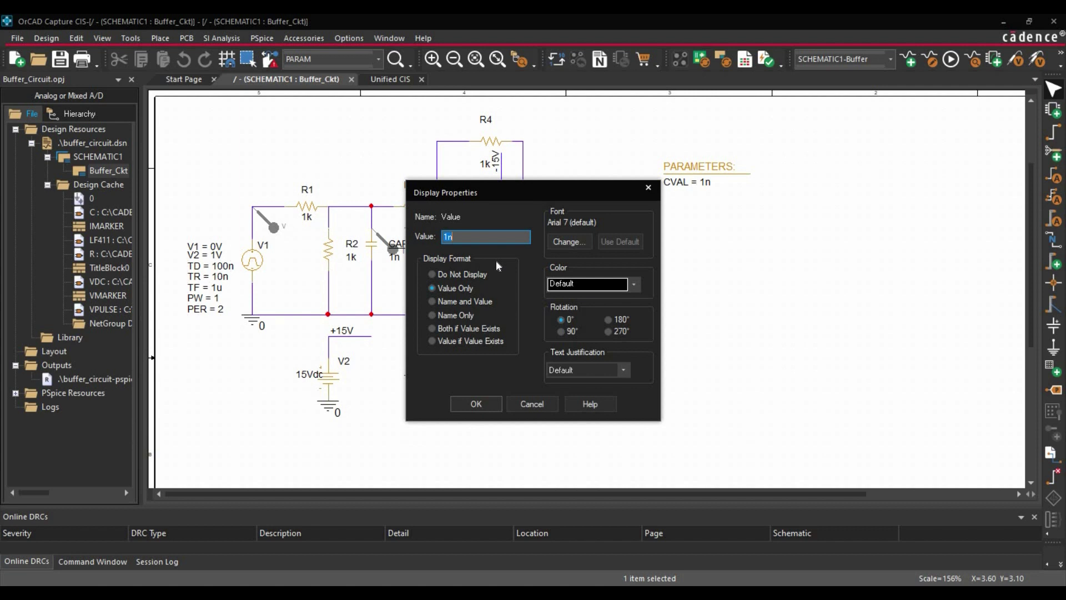
text({)
text(CV)
text(AL})
Step: Replace CAP2's value 1n with {CVAL} and confirm
click(488, 405)
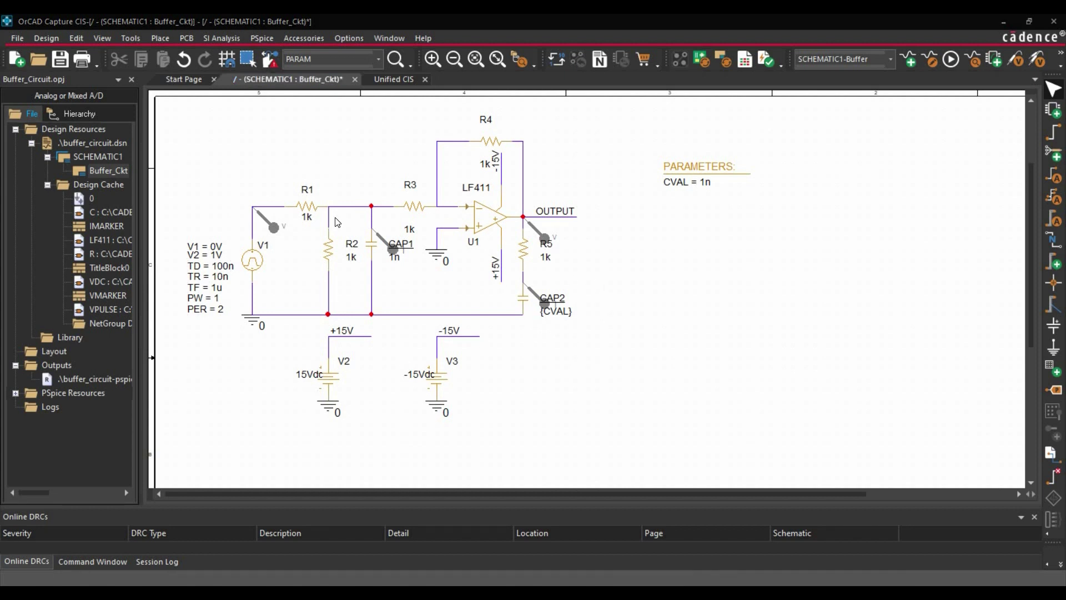
Step: Delete the probe markers on V1, CAP1, R5 and CAP2
click(275, 228)
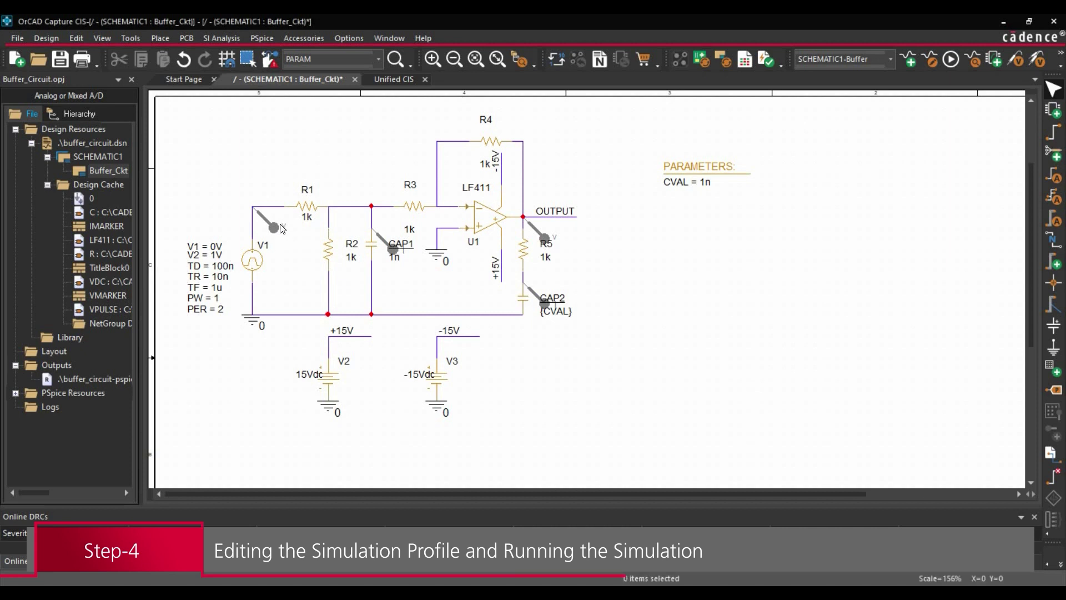
key(Delete)
click(392, 248)
key(Delete)
click(546, 238)
key(Delete)
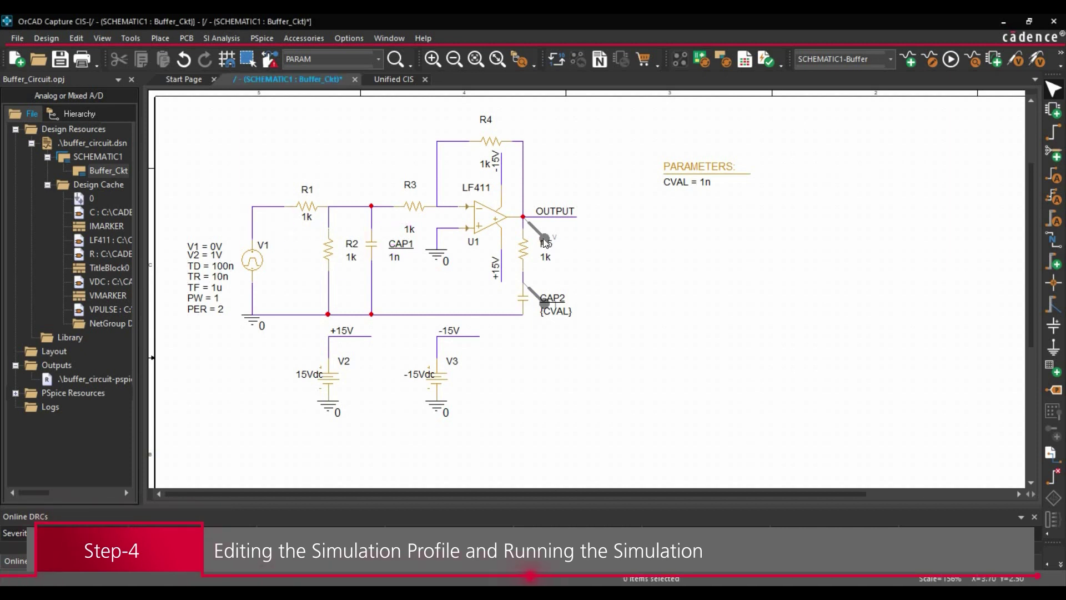
click(533, 296)
key(Delete)
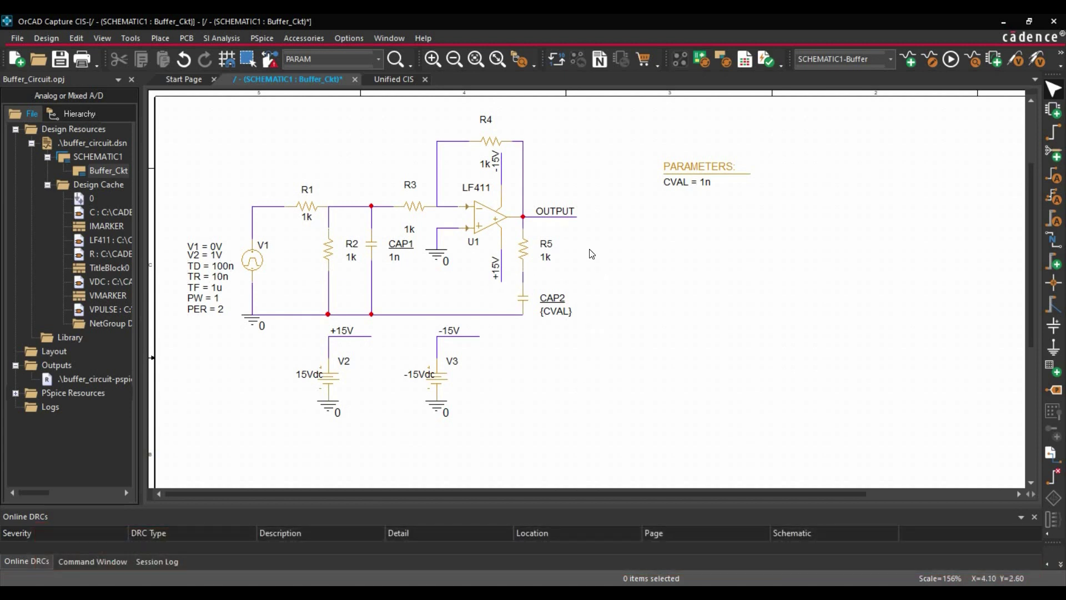
Step: Add a linear sweep of global parameter CVAL, 100p to 700p in 25p steps, to the simulation profile
click(966, 65)
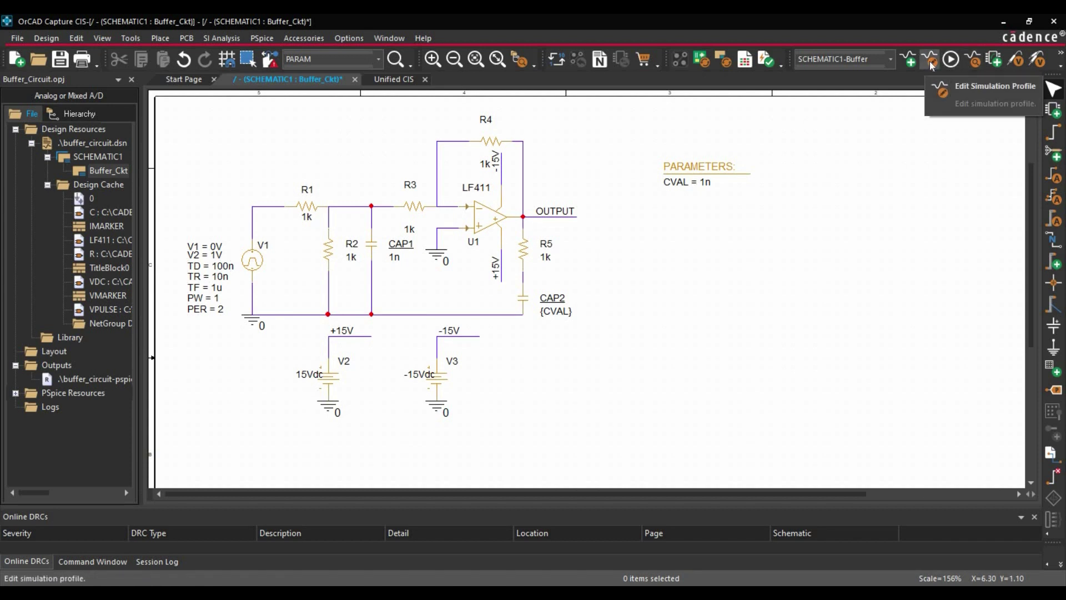
click(932, 66)
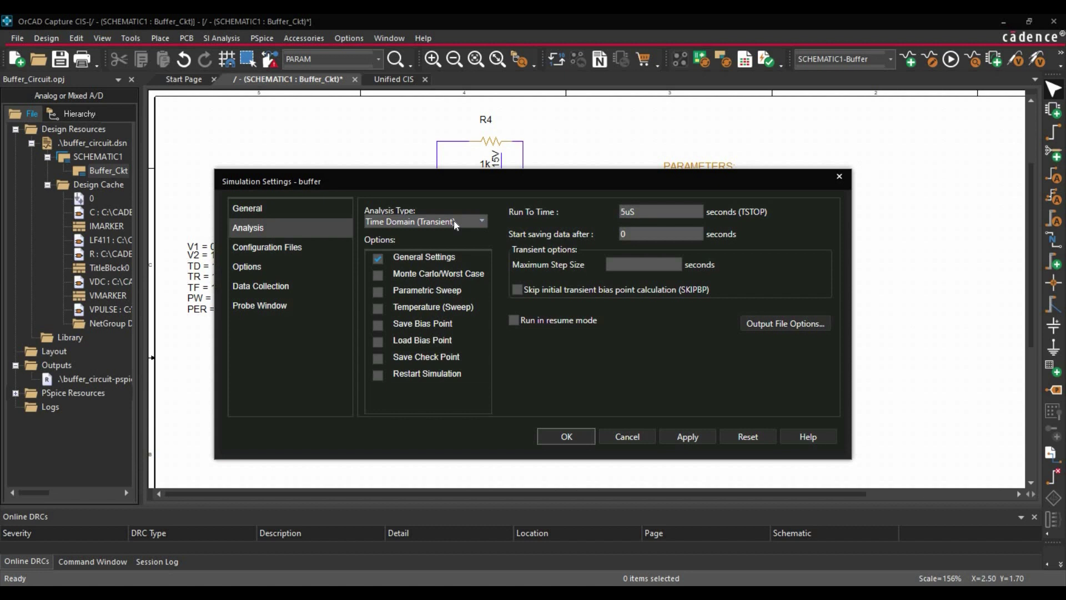
click(400, 291)
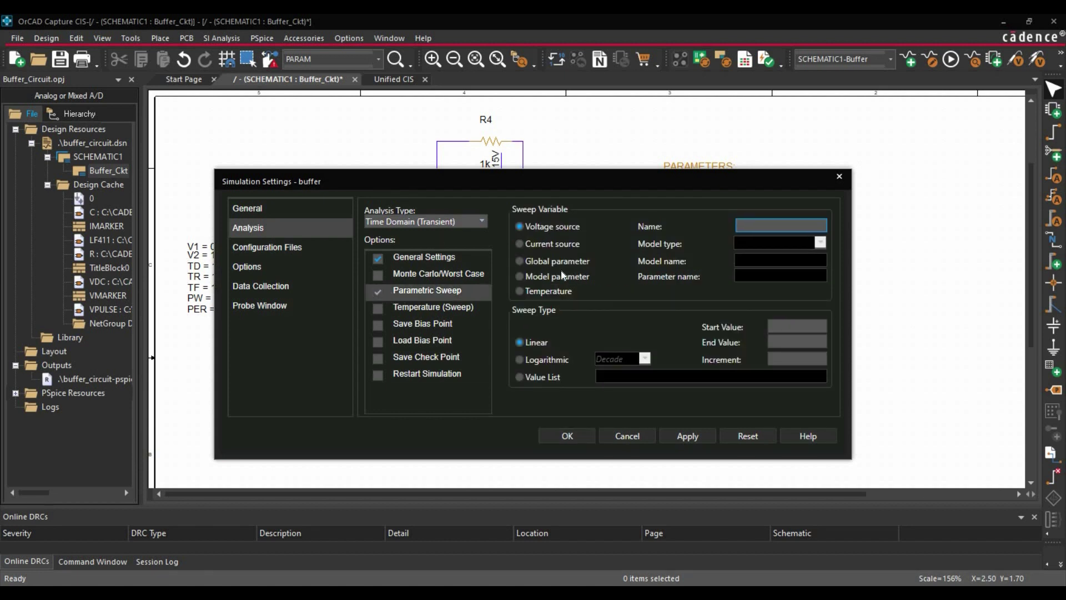
click(532, 262)
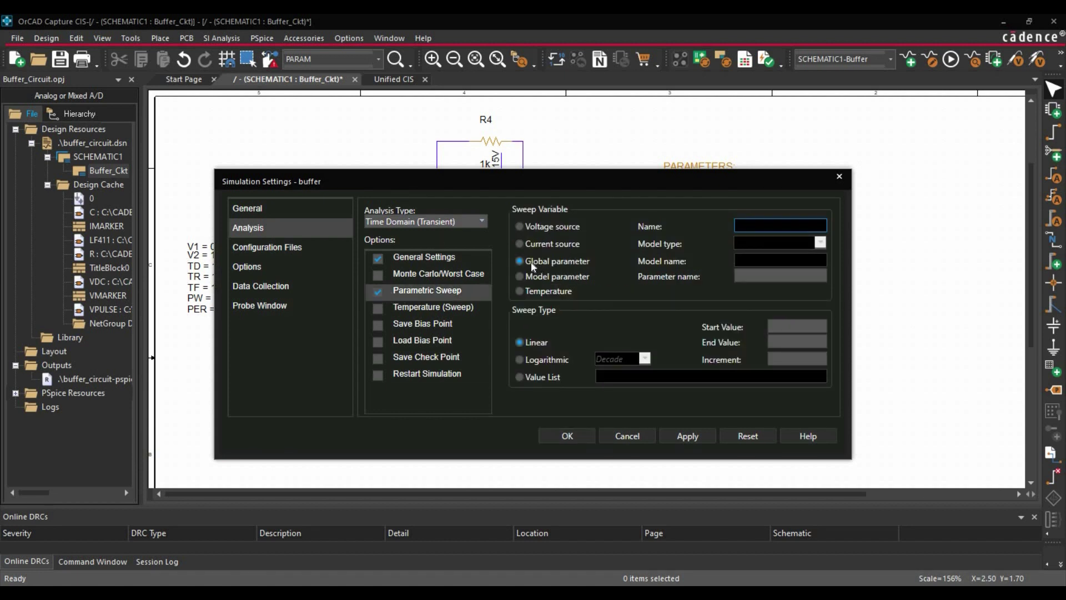
click(761, 275)
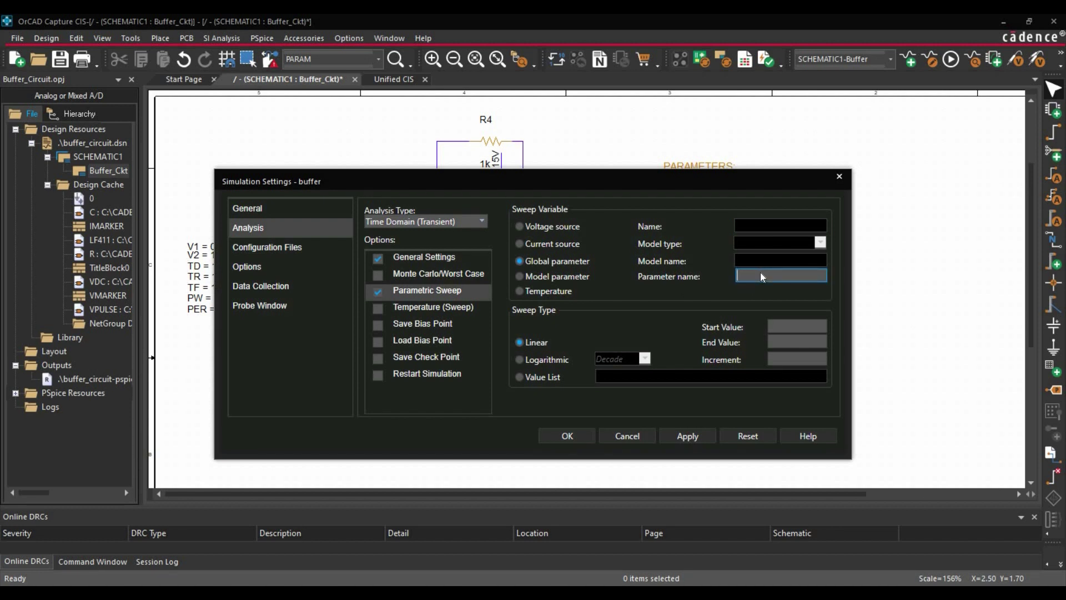
text(CVAL)
click(807, 326)
click(796, 363)
text(25)
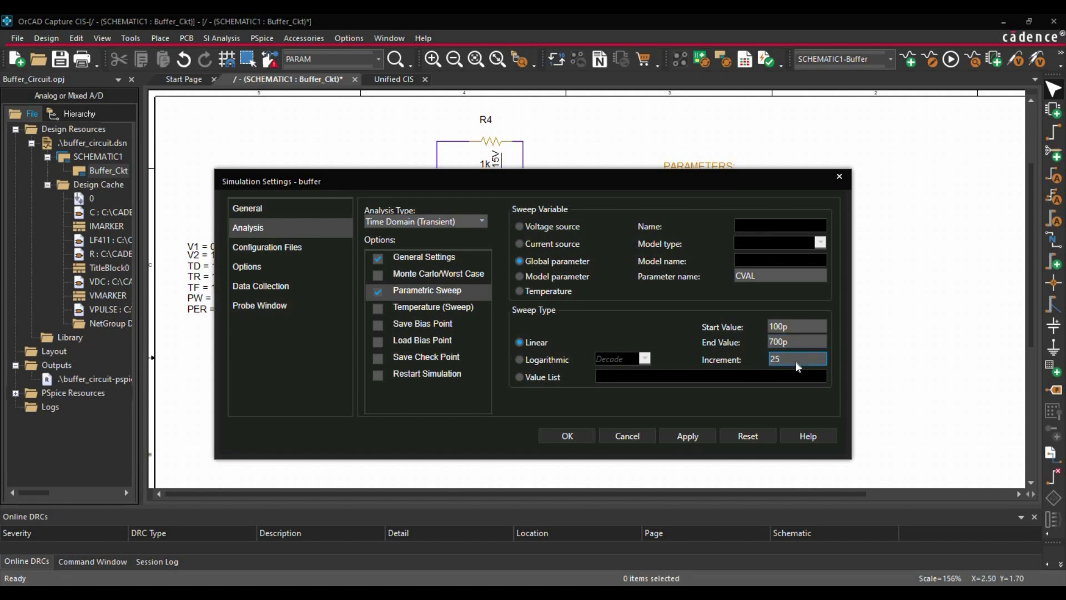
text(p)
click(688, 436)
click(558, 433)
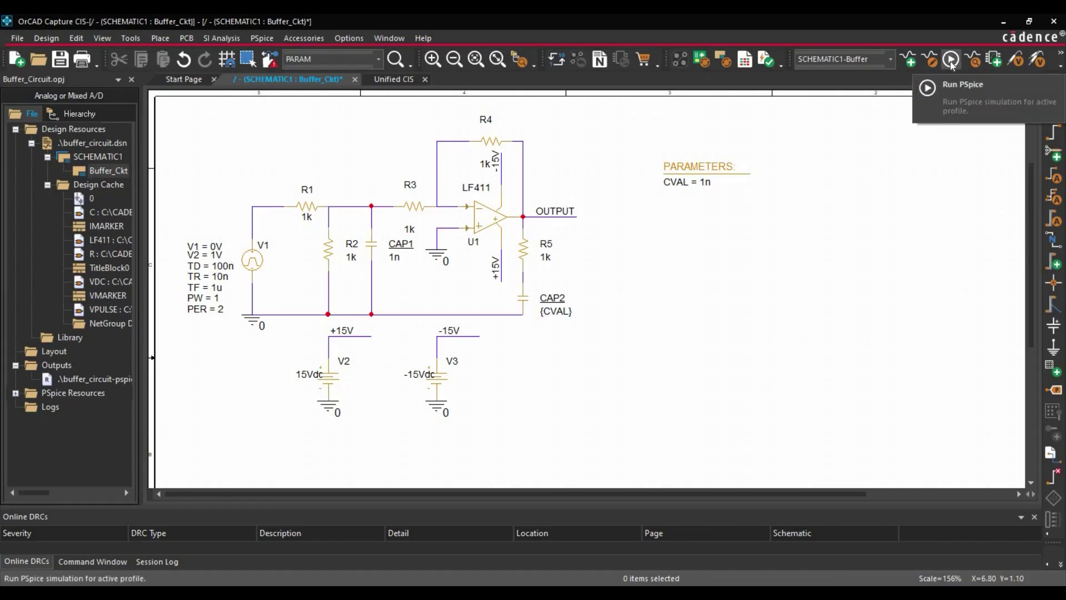
Step: Run PSpice and load all the CVAL sweep sections
click(951, 60)
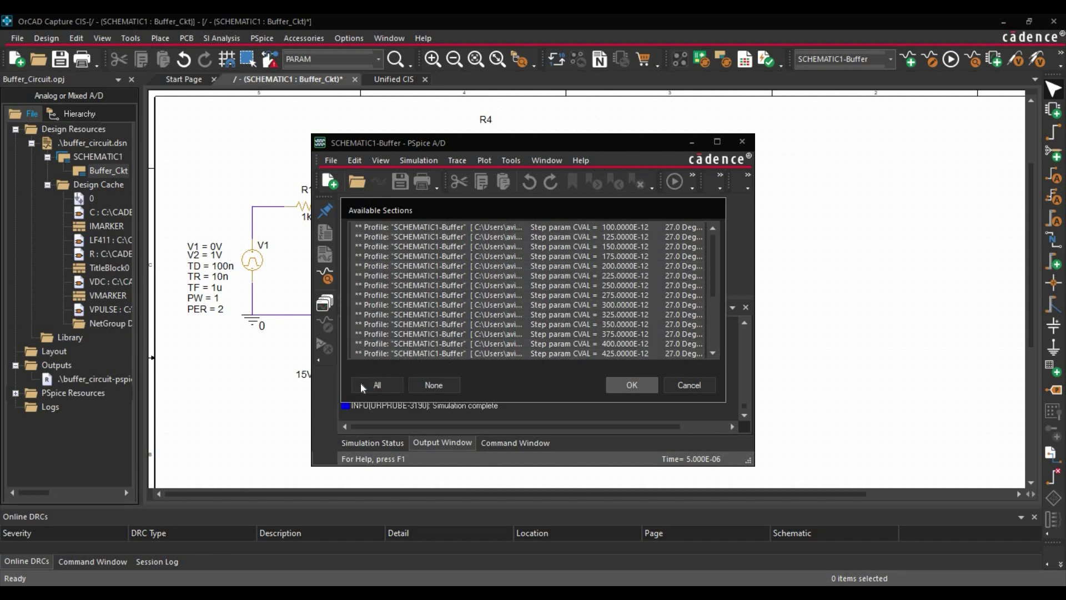
click(379, 386)
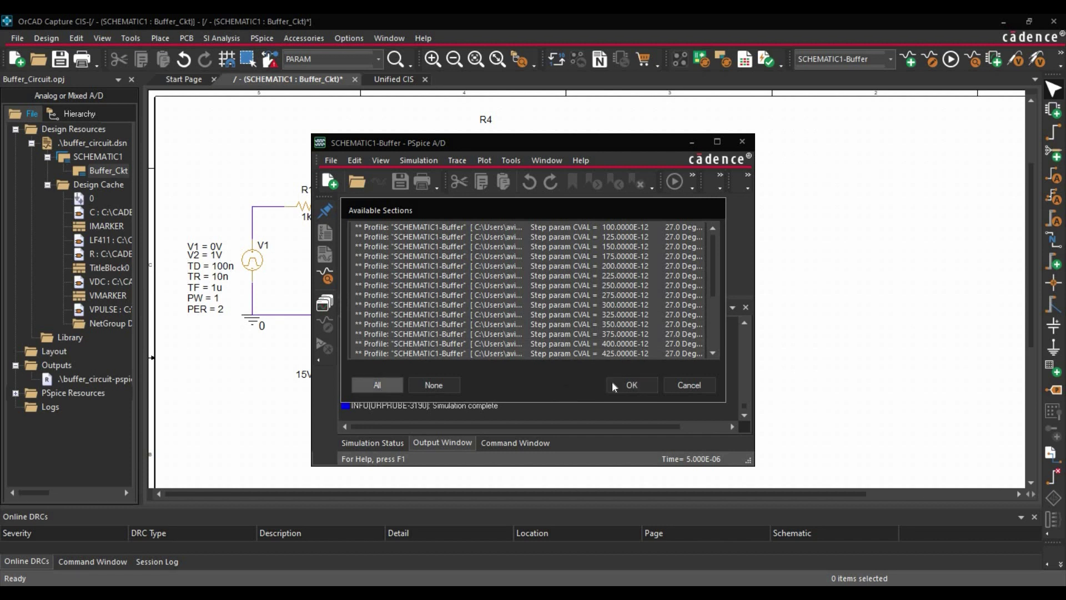
click(628, 385)
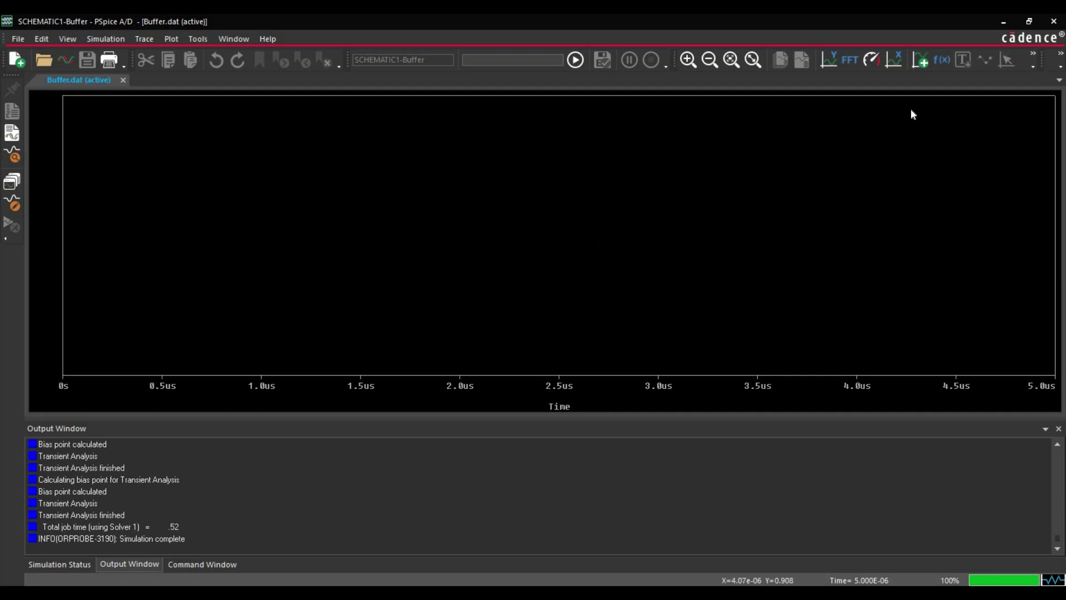
Step: Add the I(CAP2) trace to the PSpice plot, showing one current curve per CVAL value
click(921, 60)
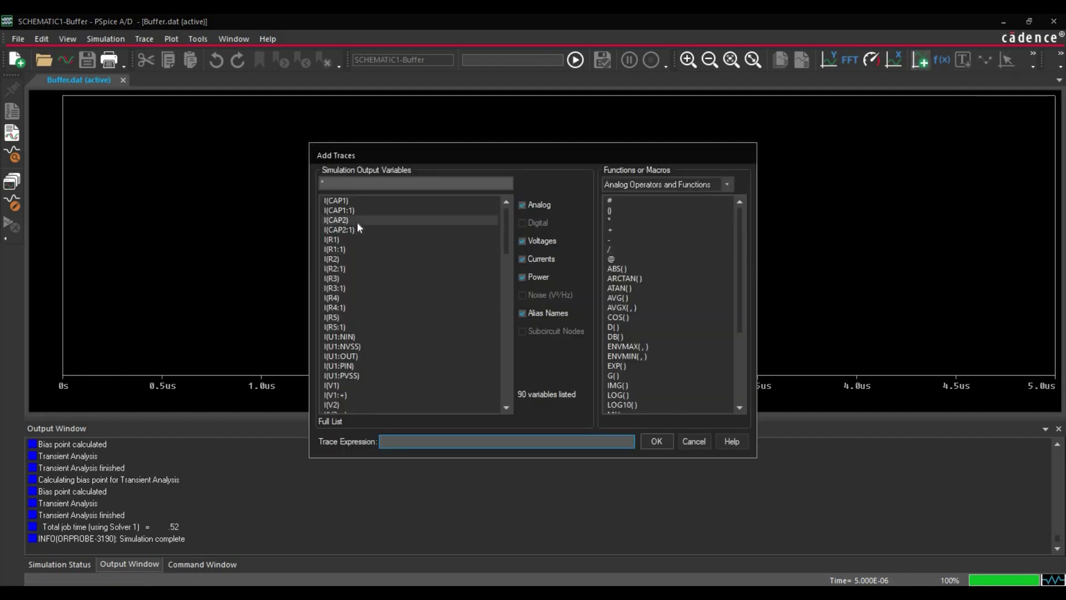
click(358, 221)
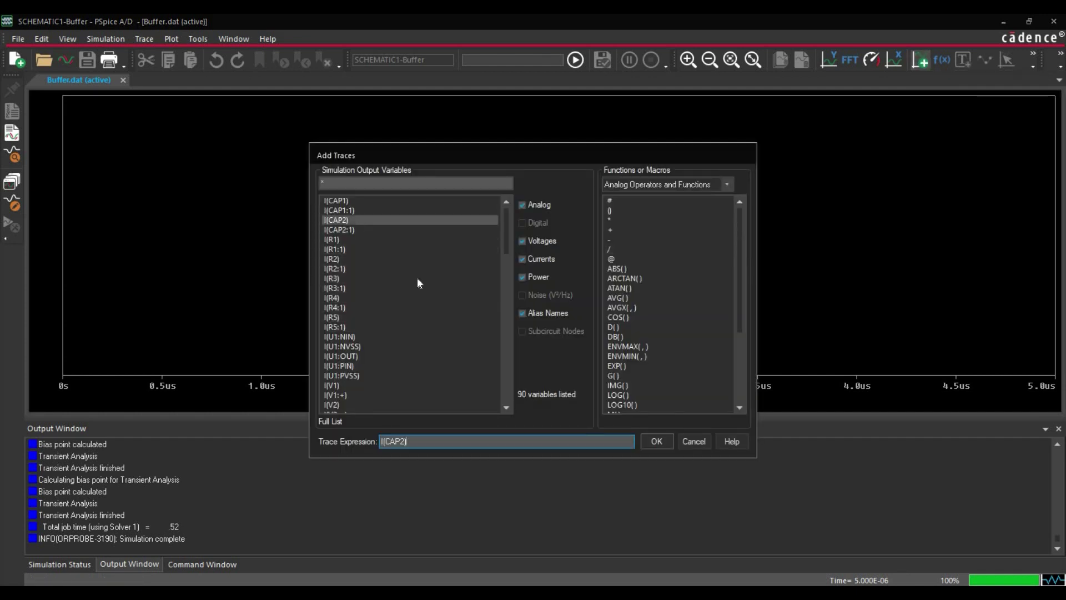
click(655, 441)
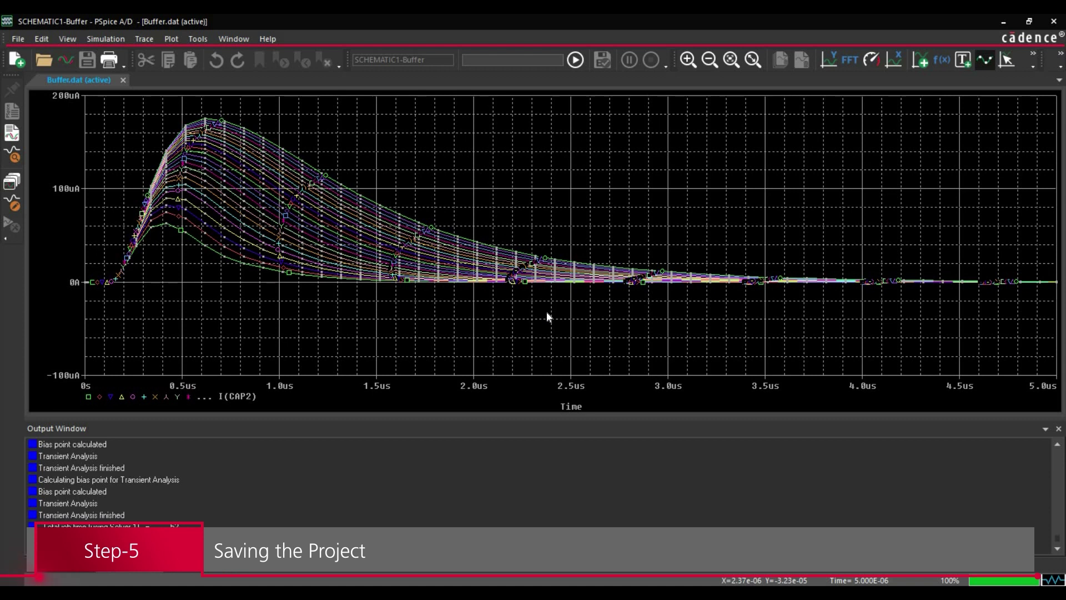
Step: Close the PSpice A/D waveform window and save the buffer project in Capture
click(1050, 21)
click(60, 59)
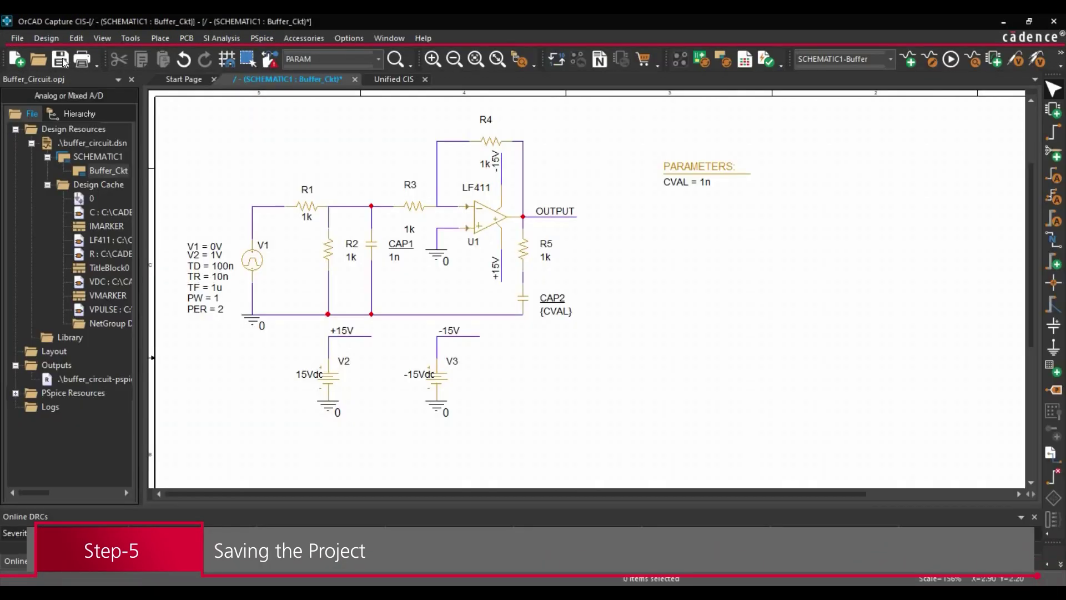